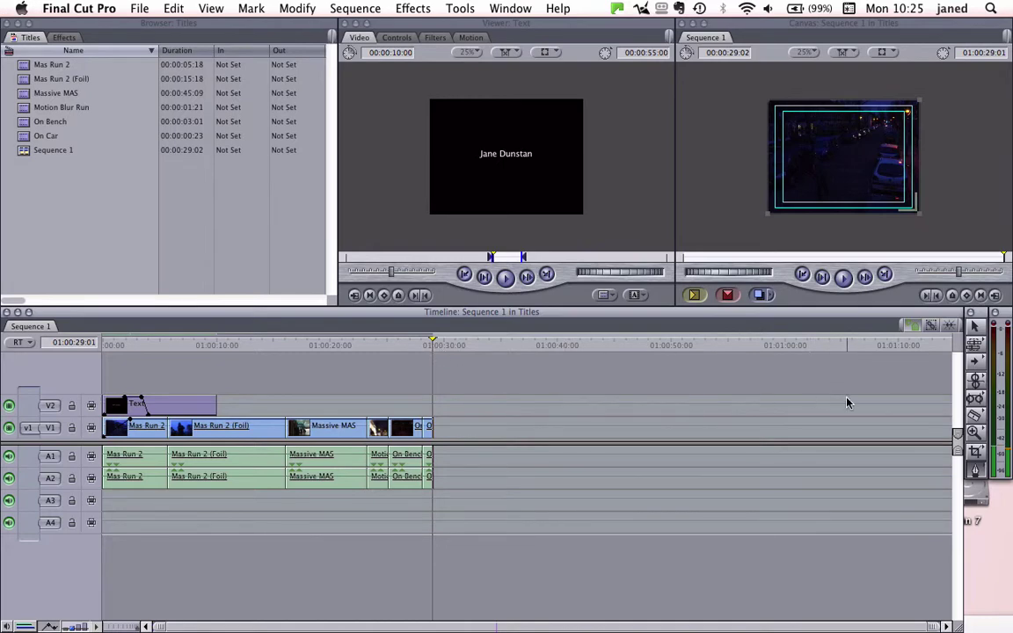
- Set the Out point at the sequence end (01:00:29:01) and the In point at 01:00:00:00
{"action": "left_click", "coordinate": [935, 297]}
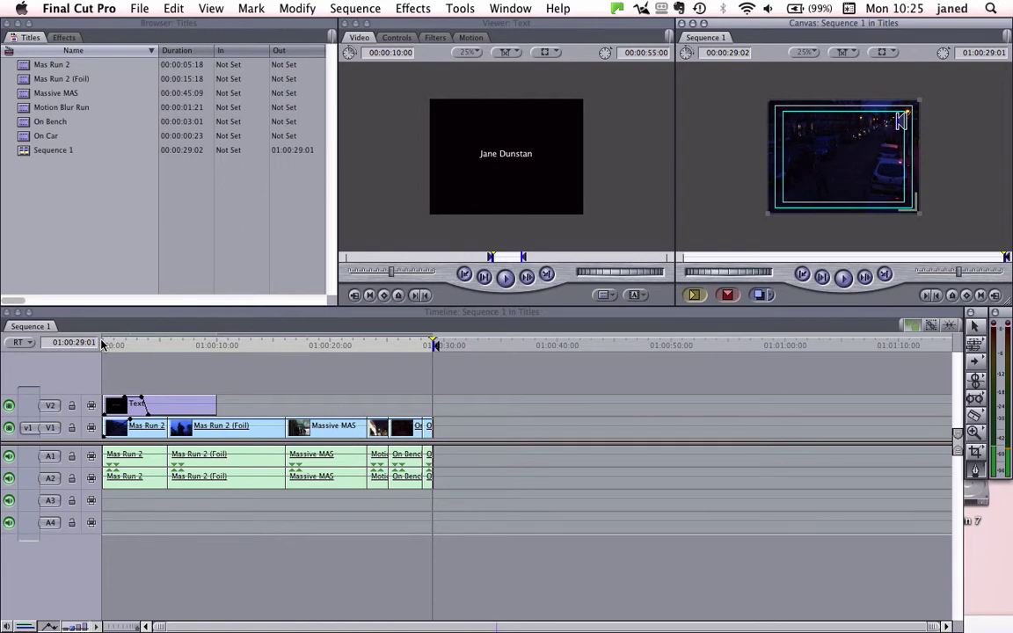
{"action": "left_click", "coordinate": [105, 344]}
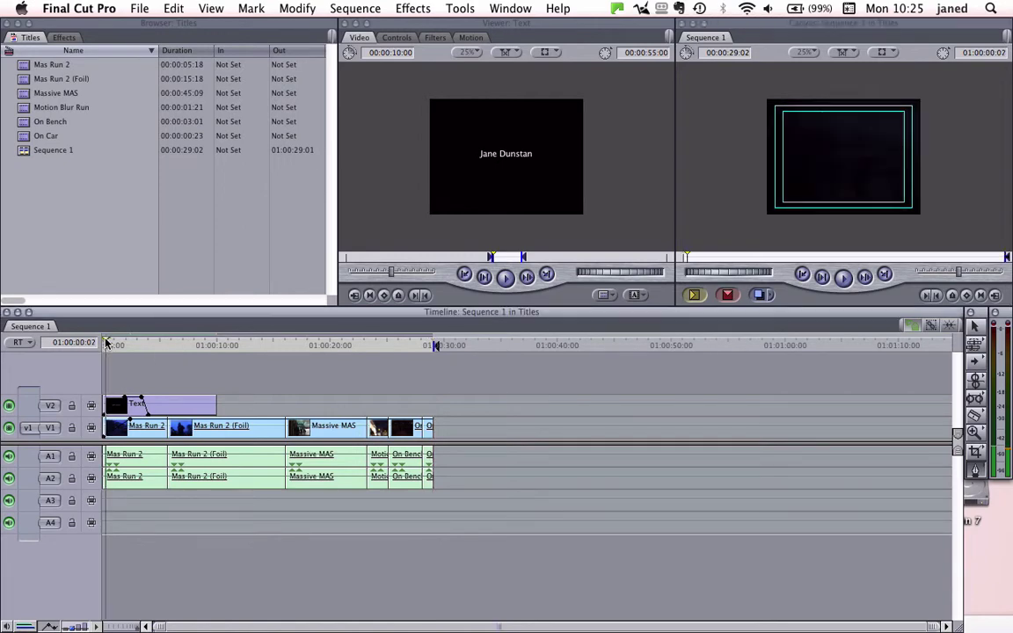
{"action": "left_click_drag", "start_coordinate": [106, 344], "coordinate": [93, 308]}
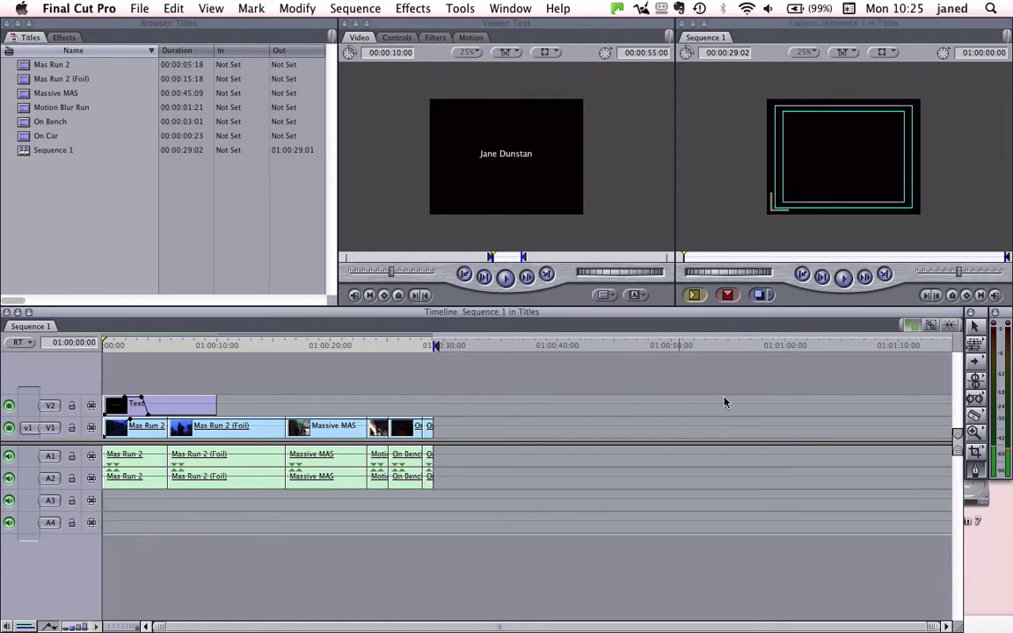
{"action": "left_click", "coordinate": [927, 297]}
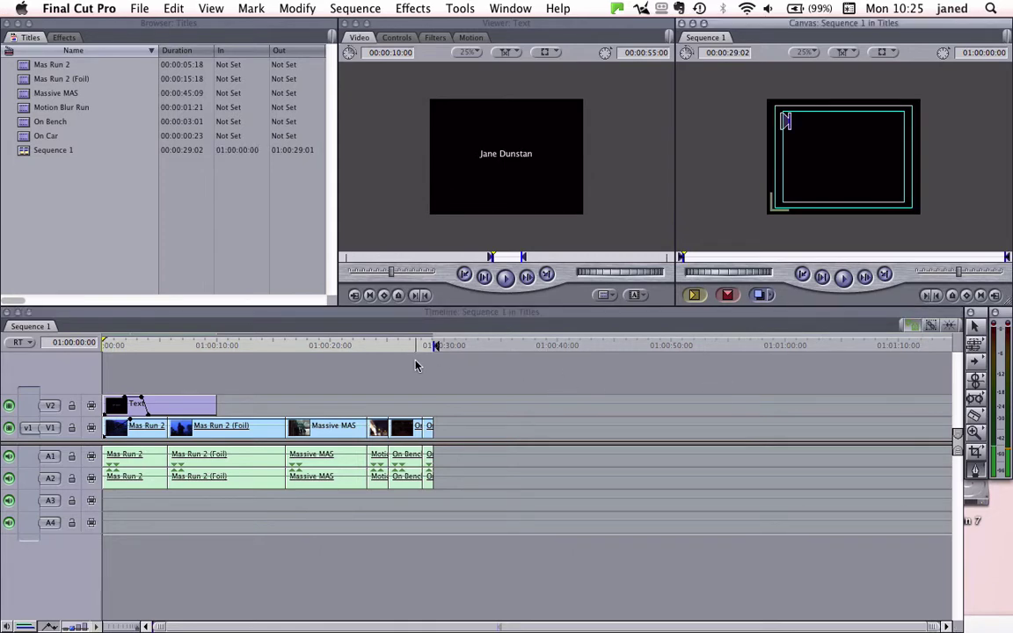
- Send Sequence 1 from Final Cut Pro to Compressor via File > Send To
{"action": "left_click", "coordinate": [139, 9]}
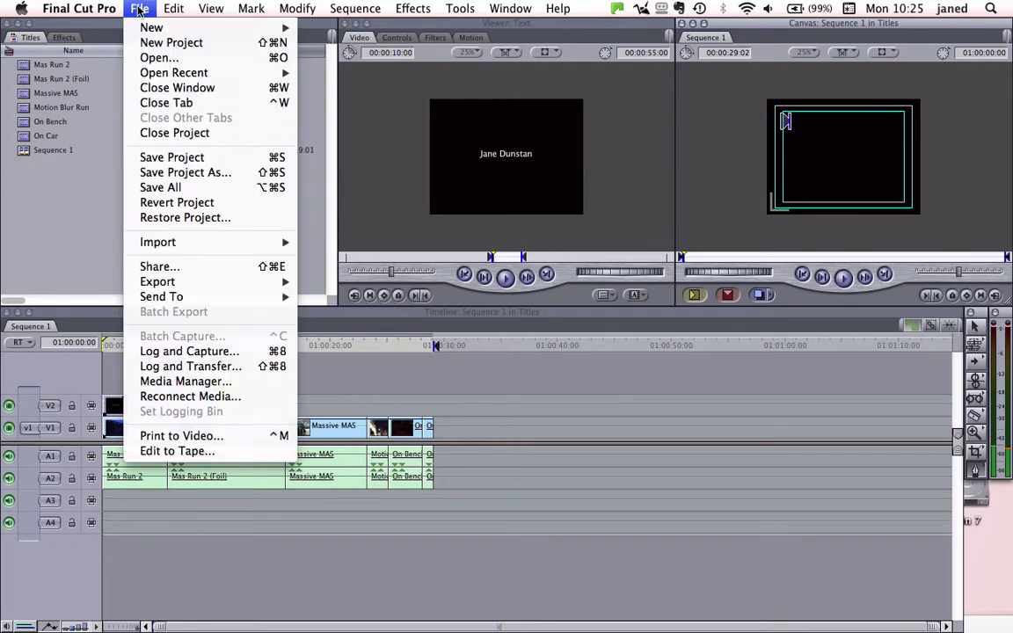
{"action": "mouse_move", "coordinate": [175, 299]}
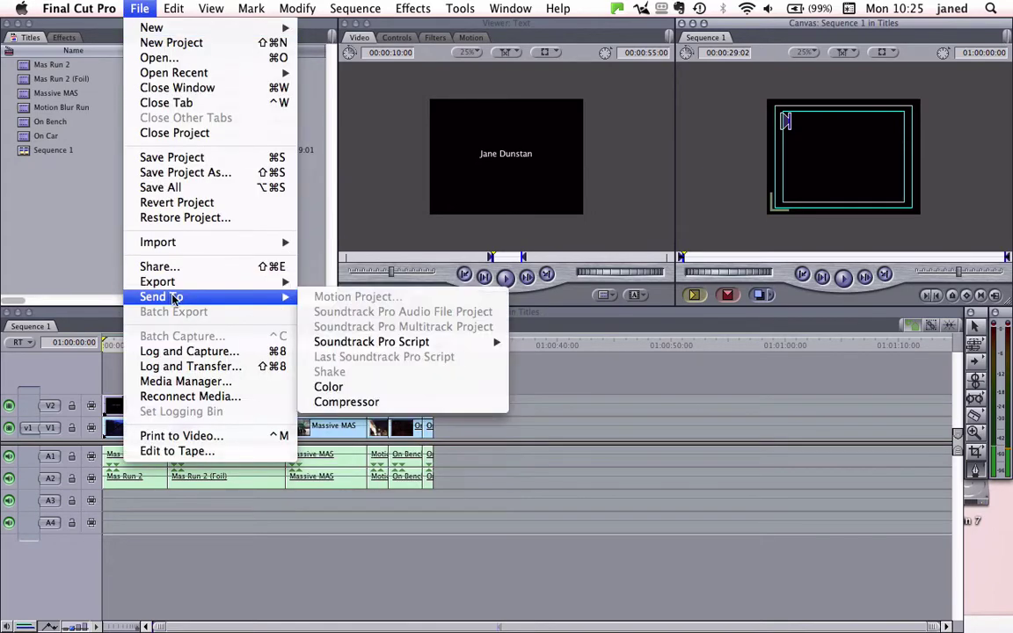
{"action": "left_click", "coordinate": [335, 403]}
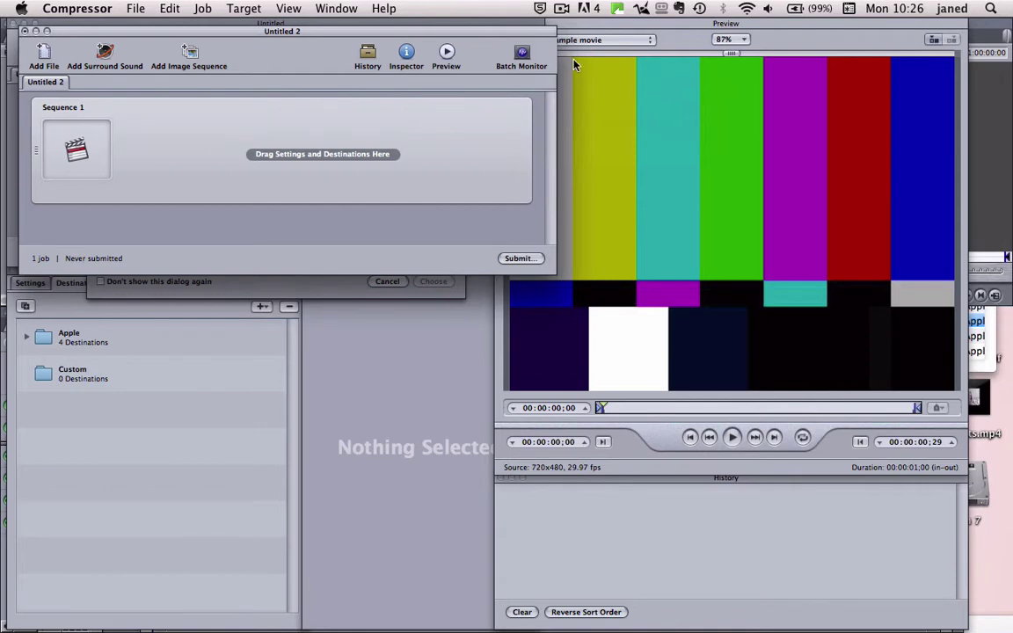
- Move the Preview window aside and bring the Settings/Destinations window to the front
{"action": "left_click", "coordinate": [805, 36]}
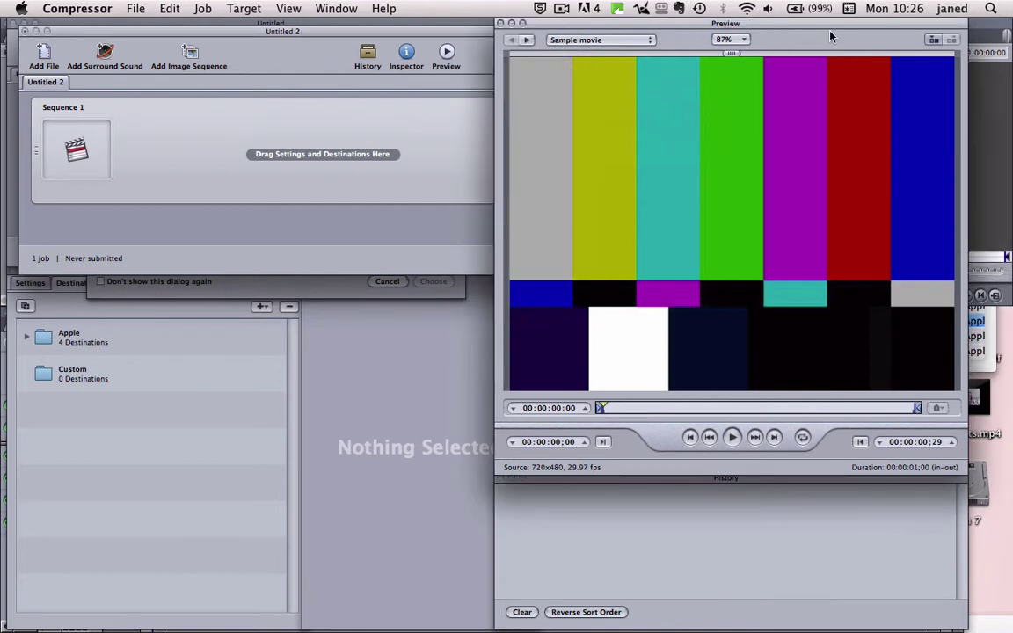
{"action": "left_click_drag", "start_coordinate": [782, 28], "coordinate": [836, 27]}
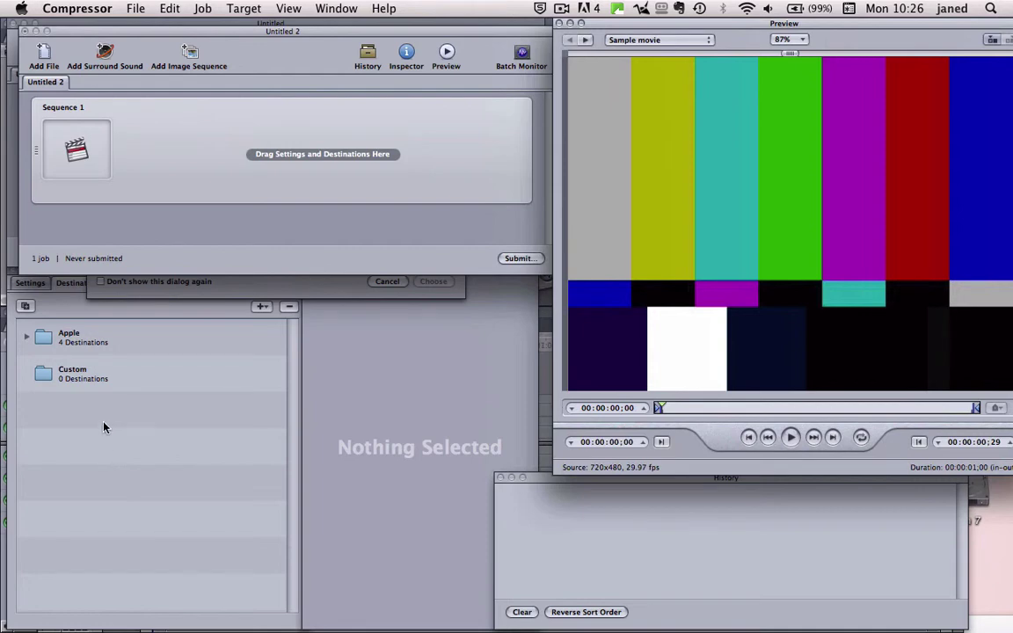
{"action": "left_click", "coordinate": [62, 282]}
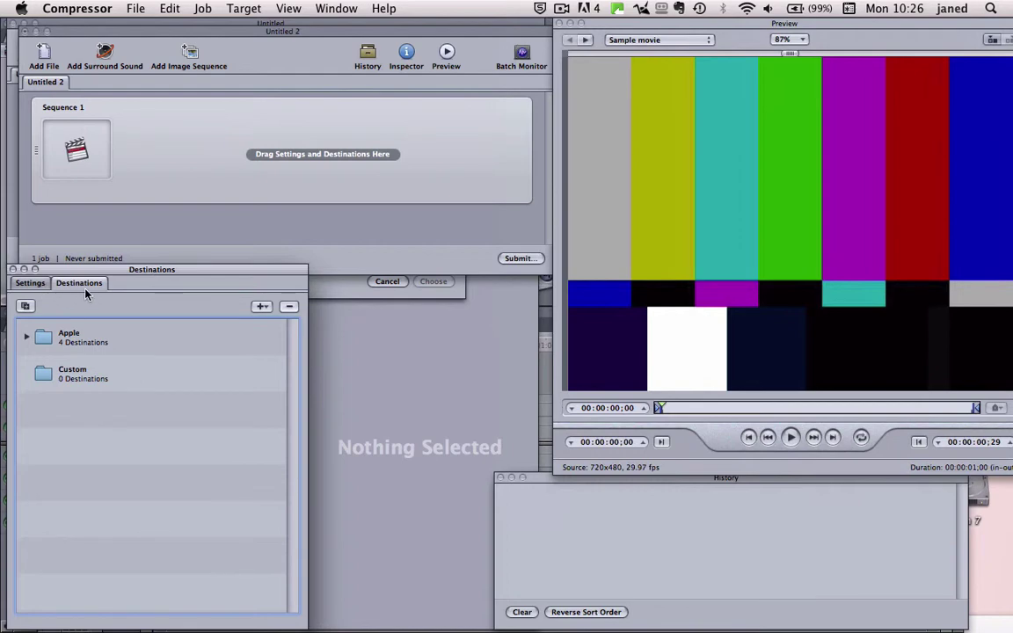
- In Settings, expand DVD > Best Quality 90 minutes and pick the MPEG-2 6.2Mbps 2-pass preset
{"action": "left_click", "coordinate": [29, 284]}
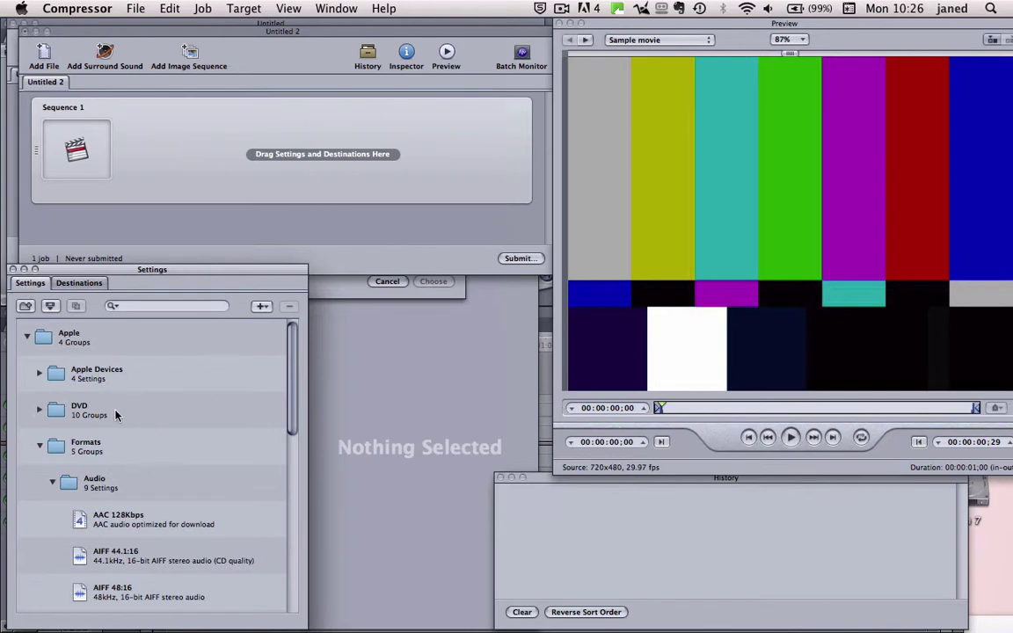
{"action": "left_click", "coordinate": [39, 446]}
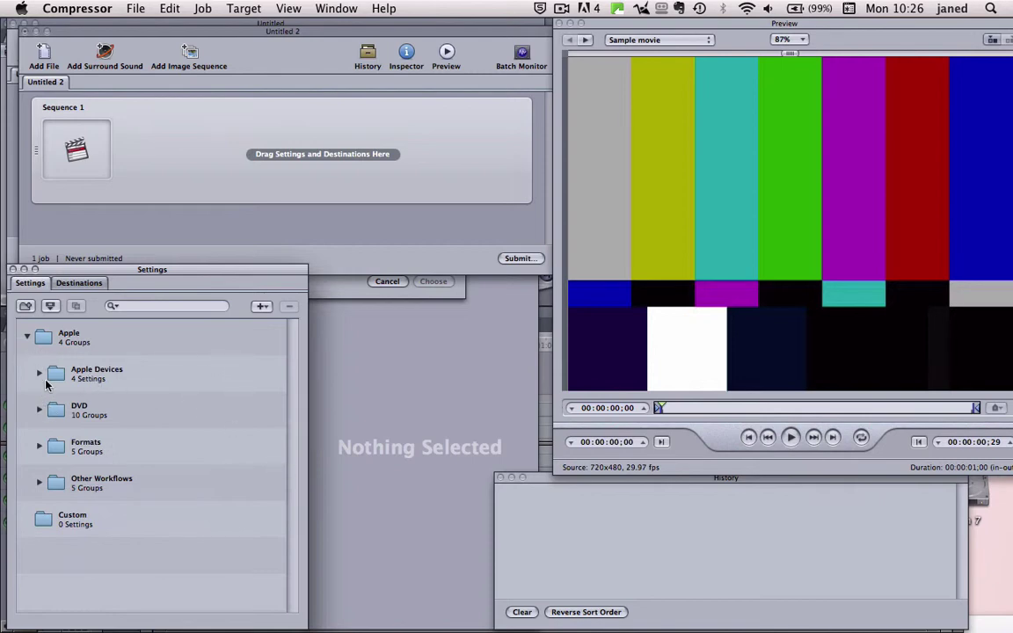
{"action": "left_click", "coordinate": [38, 374]}
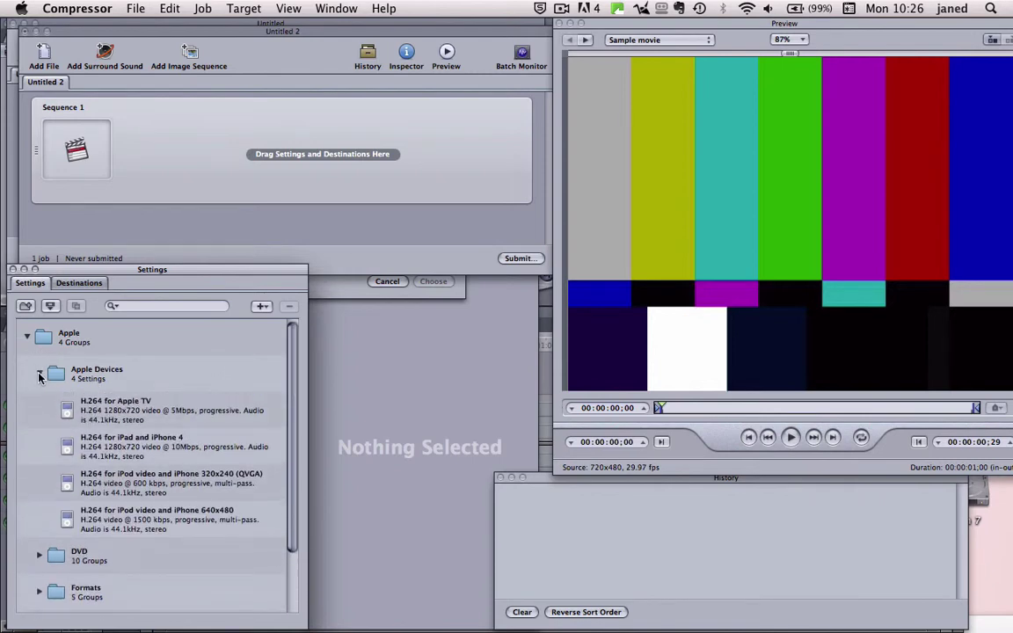
{"action": "left_click", "coordinate": [39, 374]}
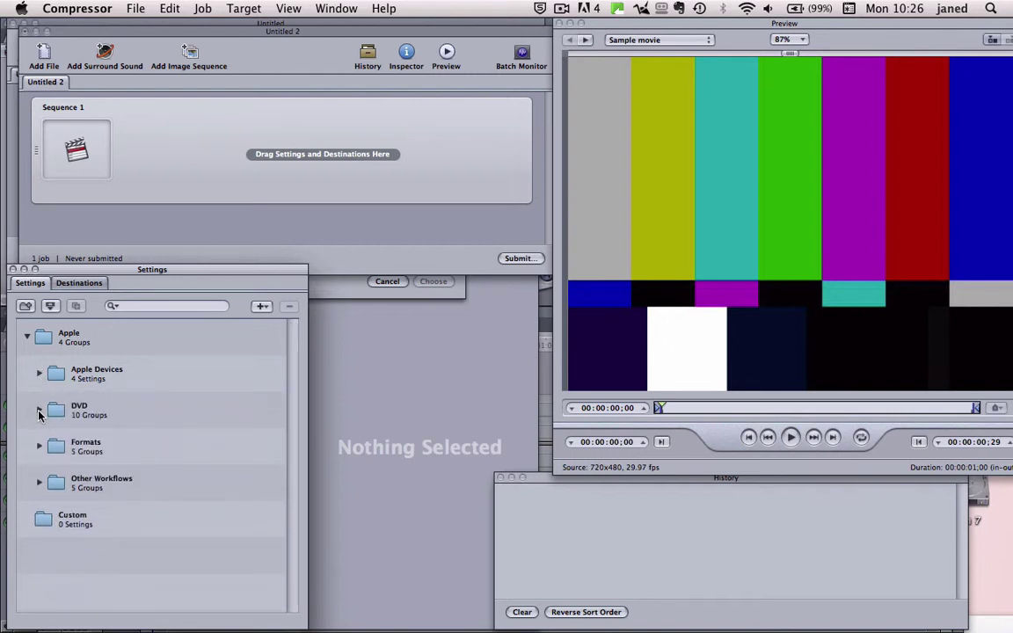
{"action": "left_click", "coordinate": [39, 412]}
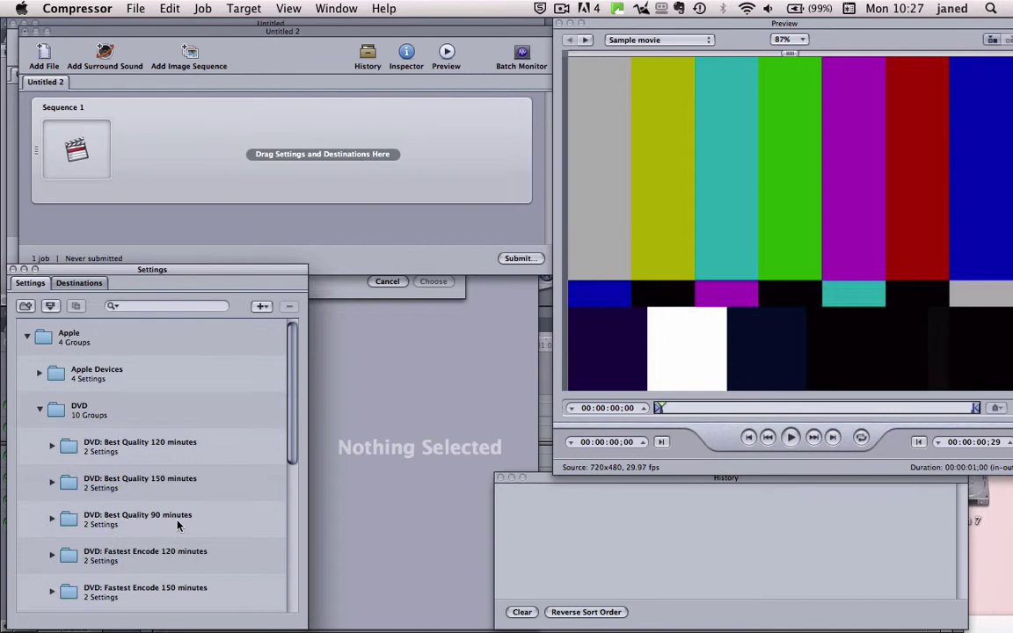
{"action": "left_click", "coordinate": [51, 521]}
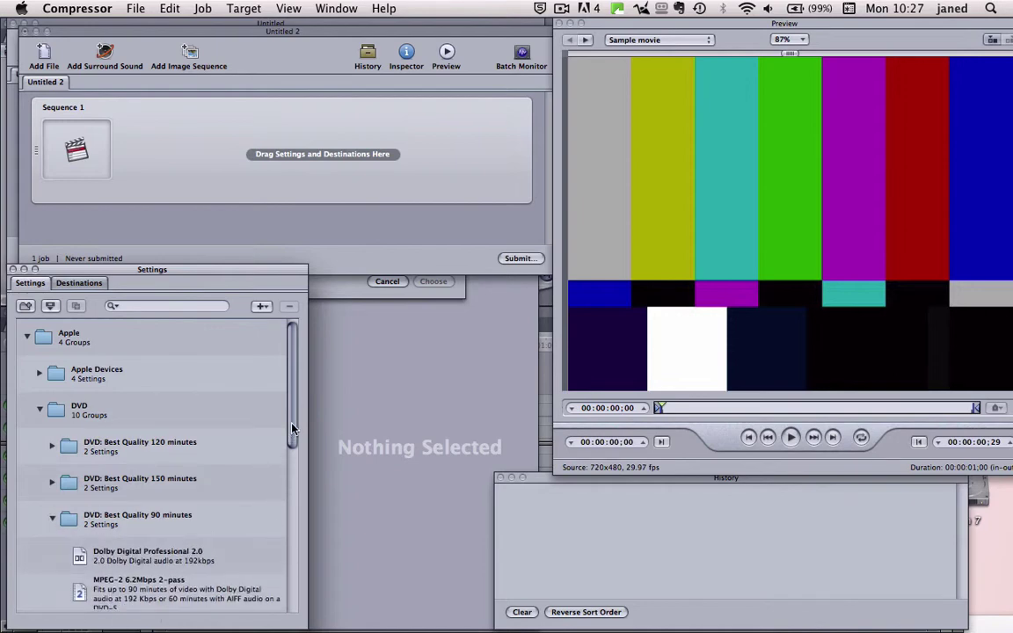
{"action": "scroll", "coordinate": [281, 468], "scroll_direction": "down", "scroll_amount": 5}
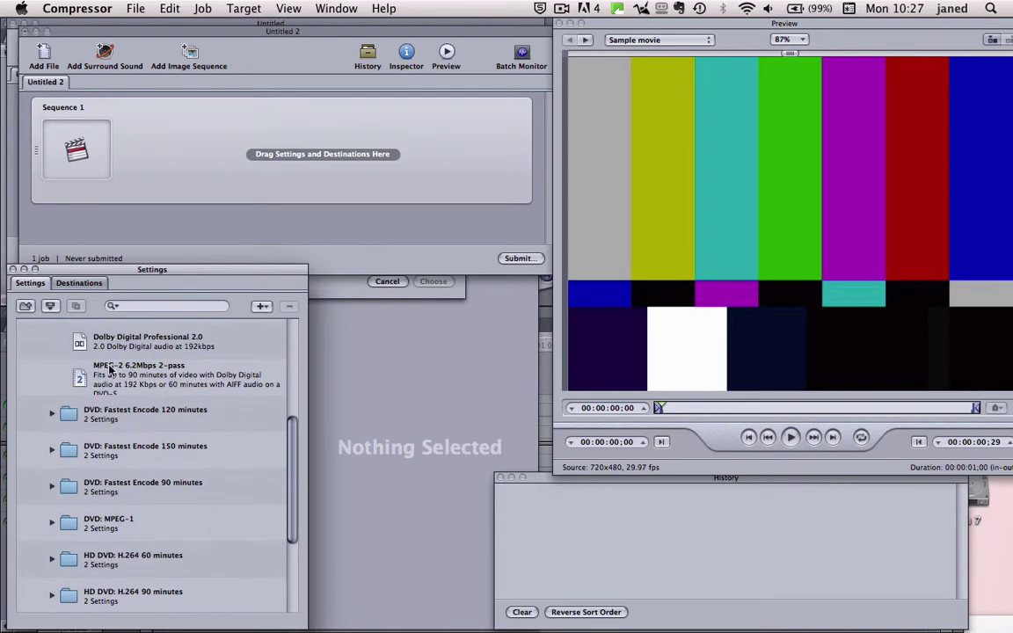
{"action": "left_click", "coordinate": [80, 379]}
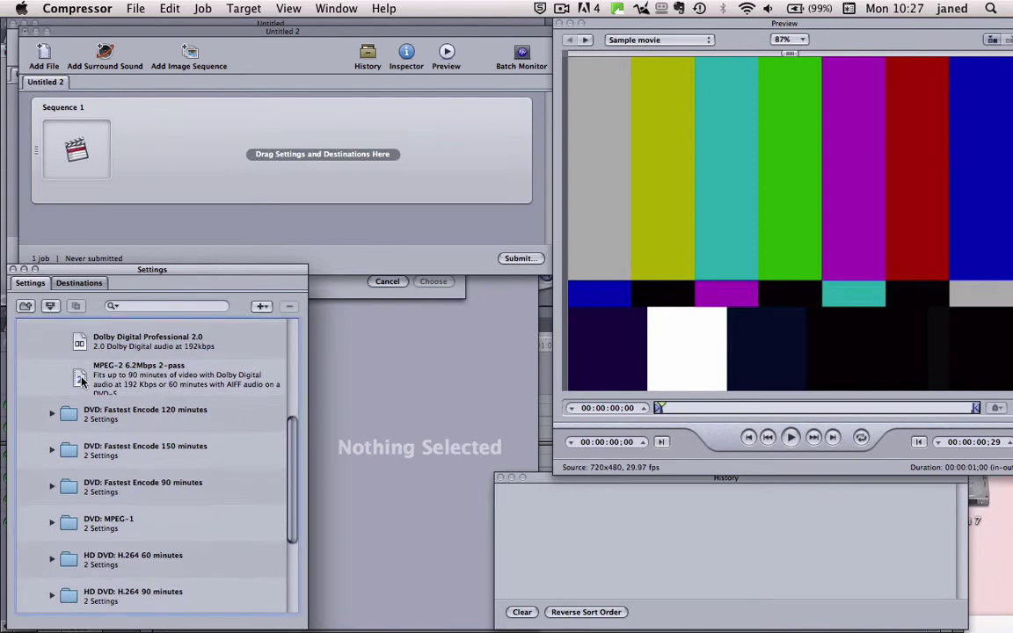
- Apply the MPEG-2 6.2Mbps 2-pass and AIFF 48:16 presets to Sequence 1, then select both targets
{"action": "left_click_drag", "start_coordinate": [80, 379], "coordinate": [146, 139]}
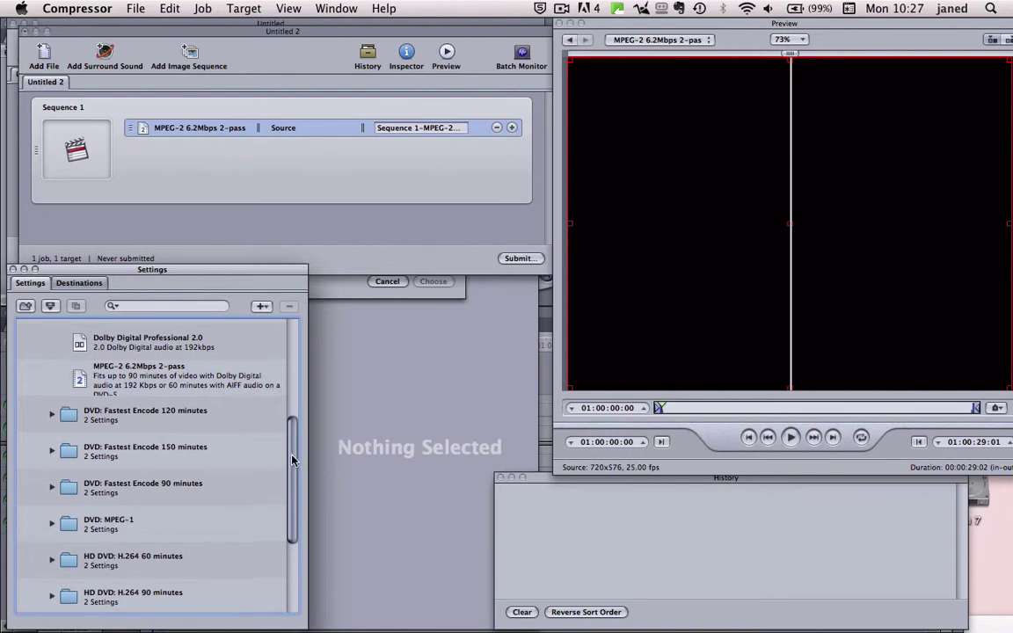
{"action": "left_click_drag", "start_coordinate": [295, 464], "coordinate": [283, 547]}
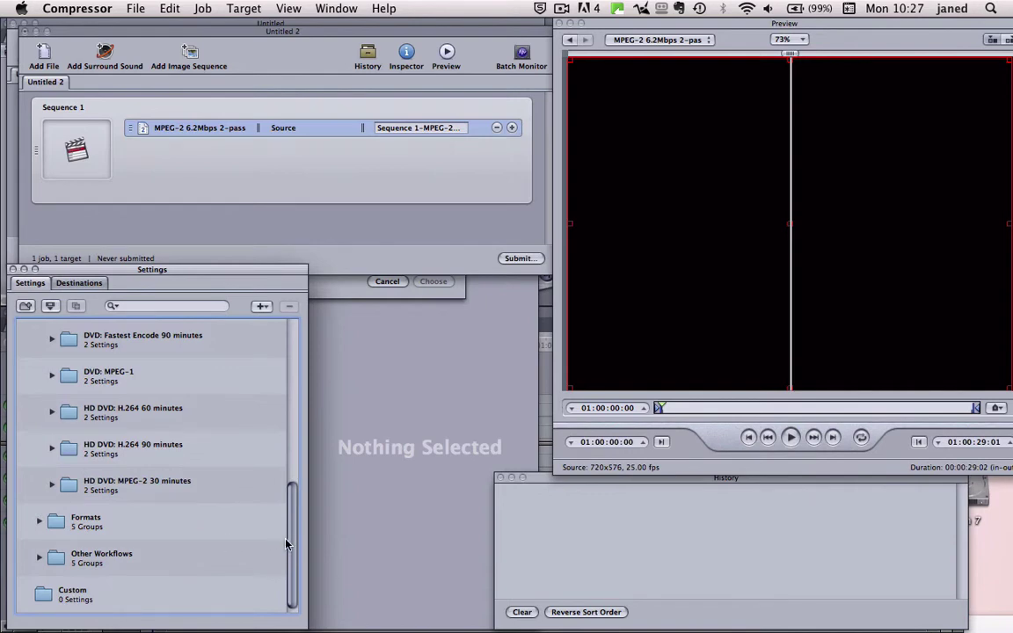
{"action": "left_click", "coordinate": [40, 524]}
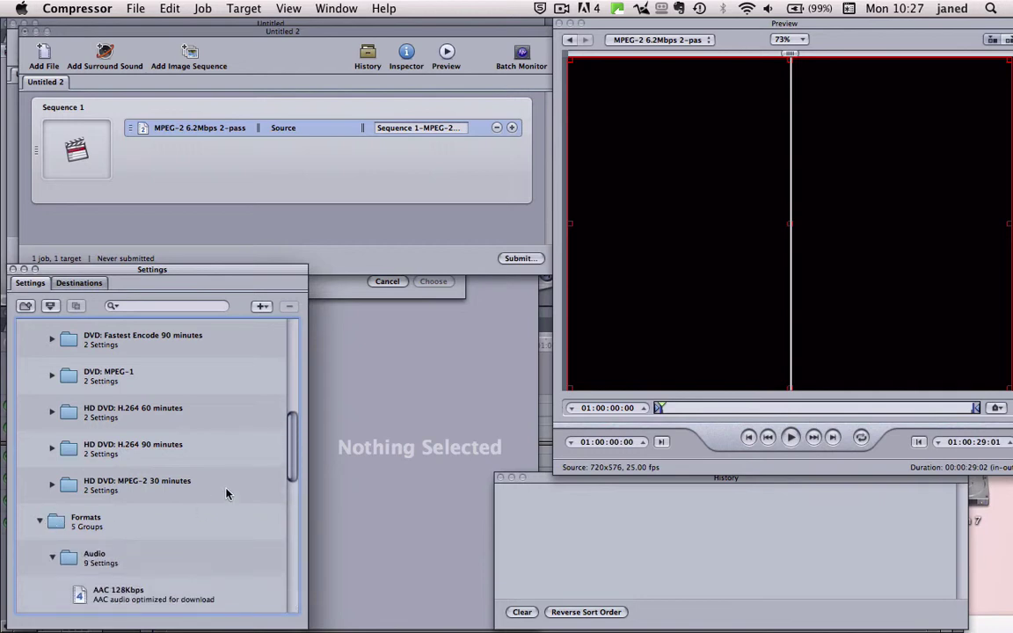
{"action": "left_click_drag", "start_coordinate": [286, 453], "coordinate": [293, 519]}
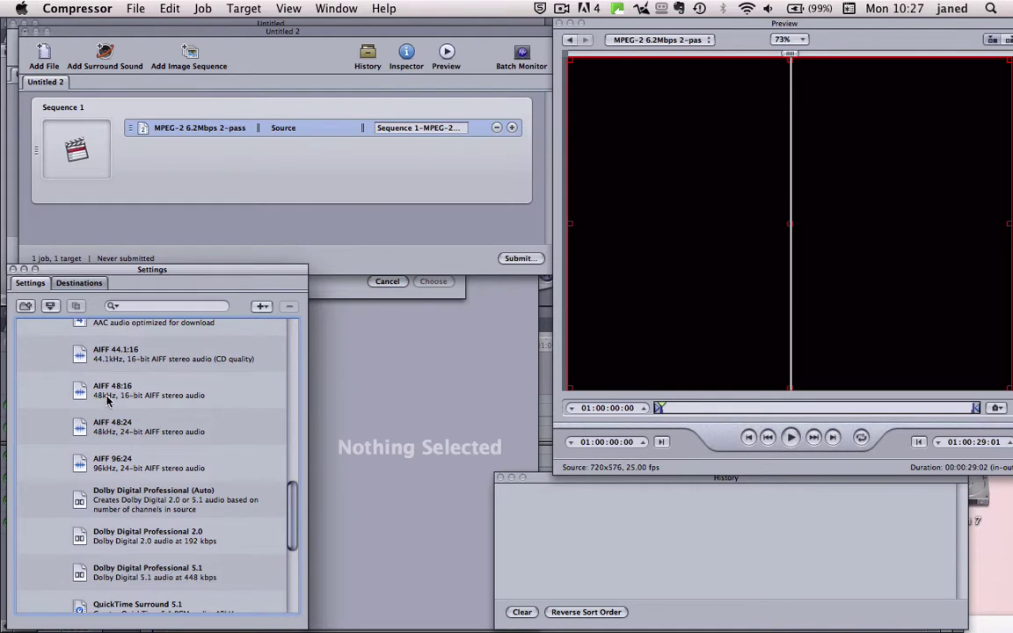
{"action": "left_click_drag", "start_coordinate": [130, 395], "coordinate": [150, 169]}
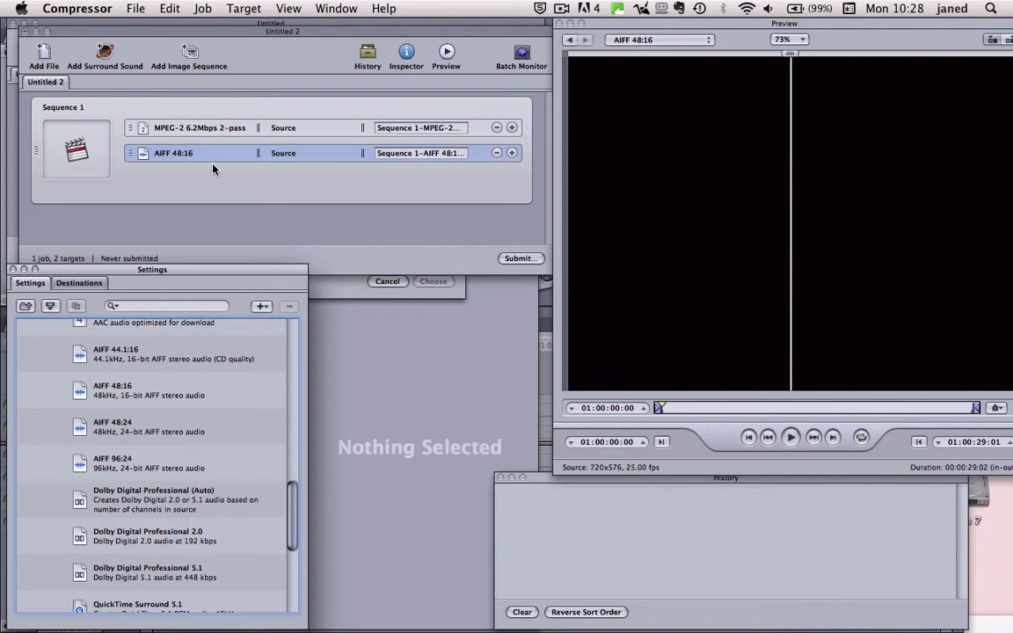
{"action": "left_click", "coordinate": [275, 130], "text": "shift"}
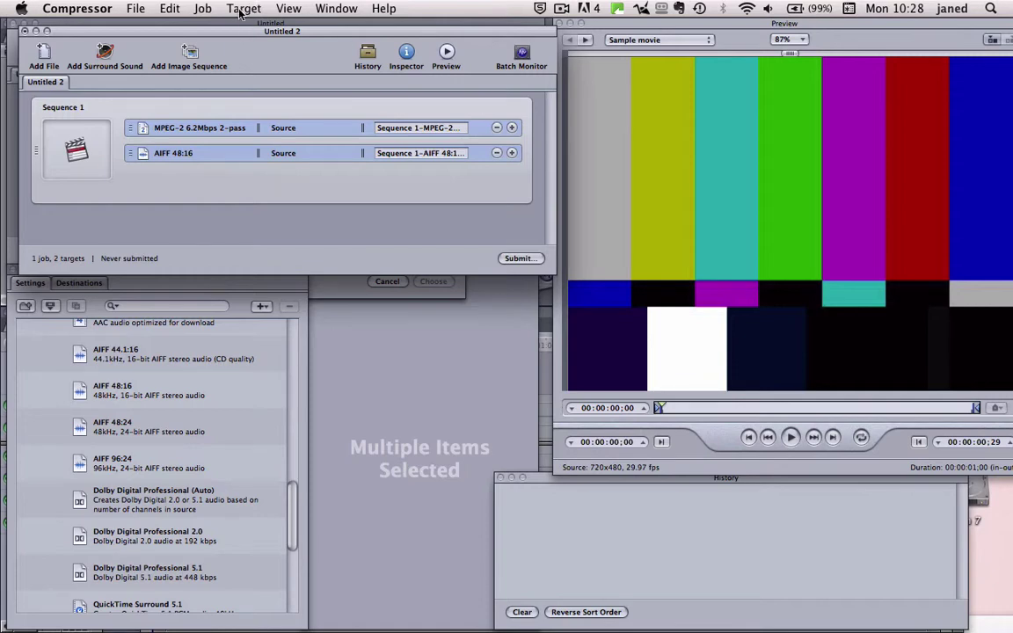
- Set both targets' destination to a new 'DVD assets' folder inside Music Video DVD Assets
{"action": "left_click", "coordinate": [240, 10]}
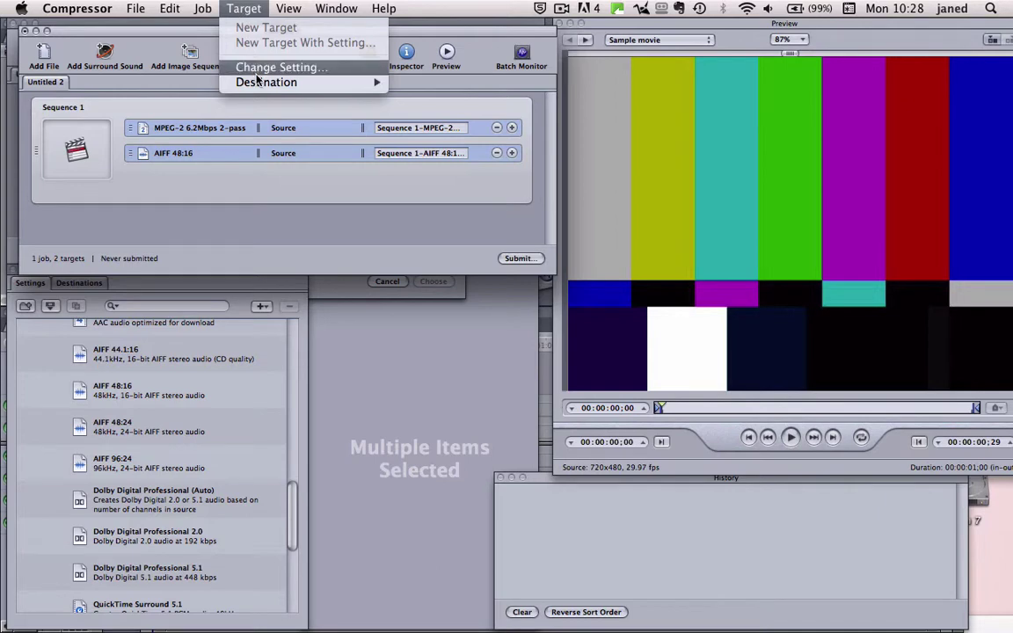
{"action": "mouse_move", "coordinate": [262, 88]}
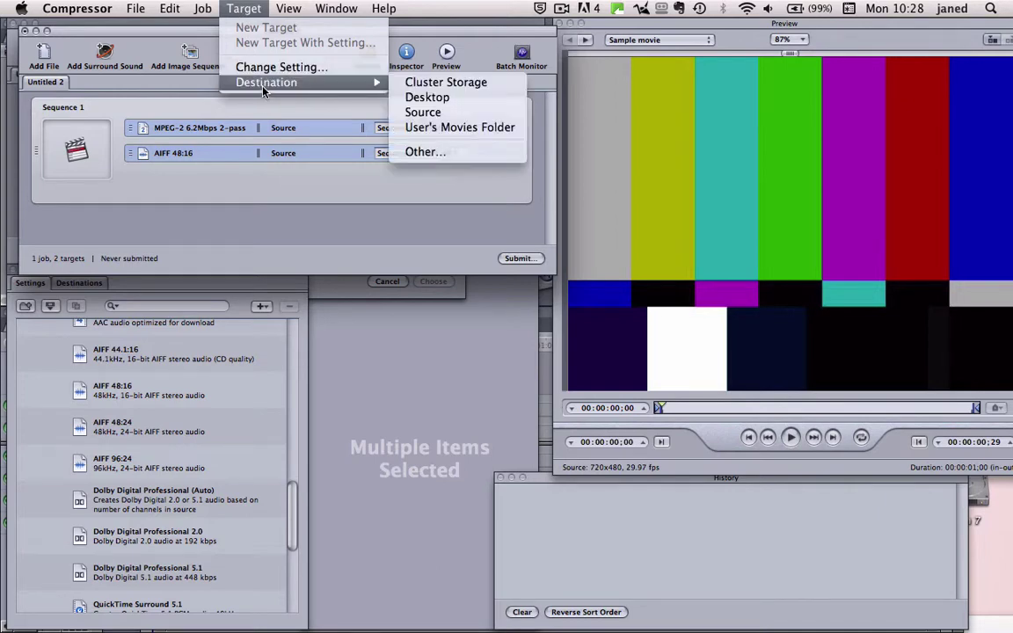
{"action": "left_click", "coordinate": [420, 153]}
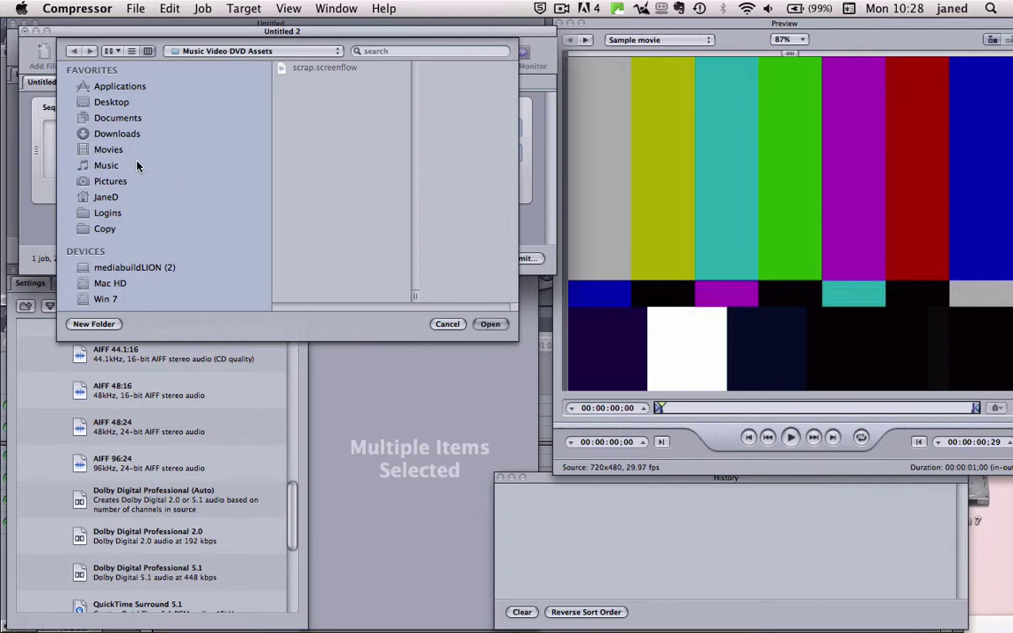
{"action": "left_click", "coordinate": [94, 325]}
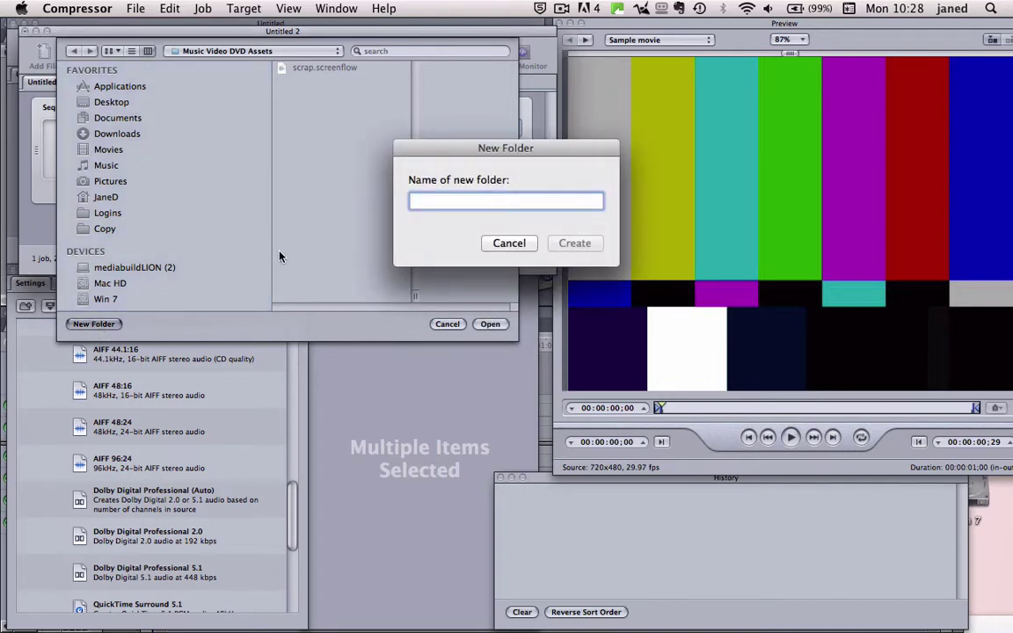
{"action": "type", "text": "DVD "}
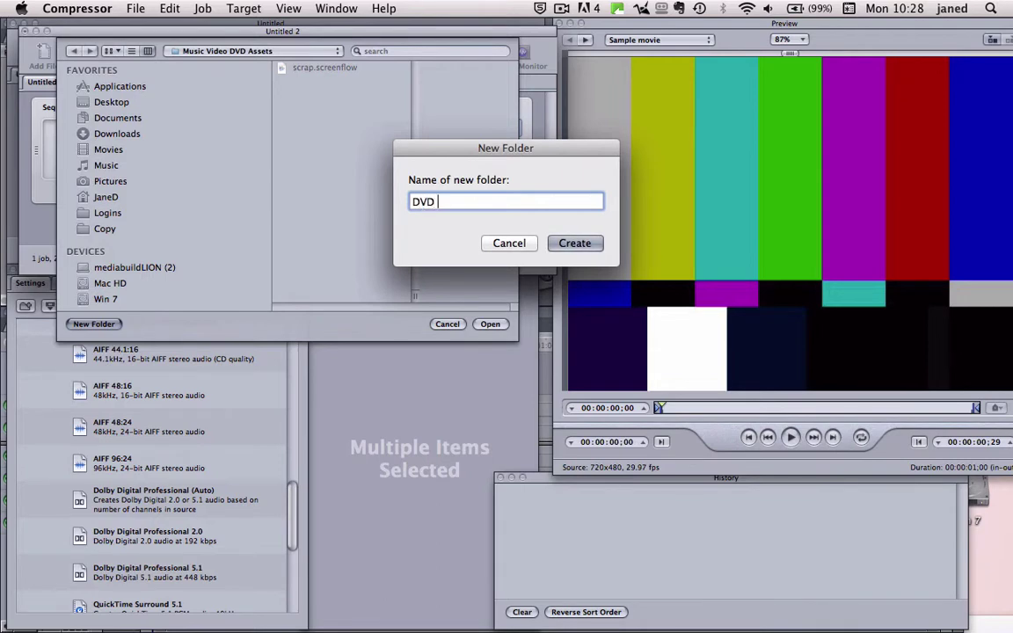
{"action": "type", "text": "assets"}
{"action": "left_click", "coordinate": [570, 243]}
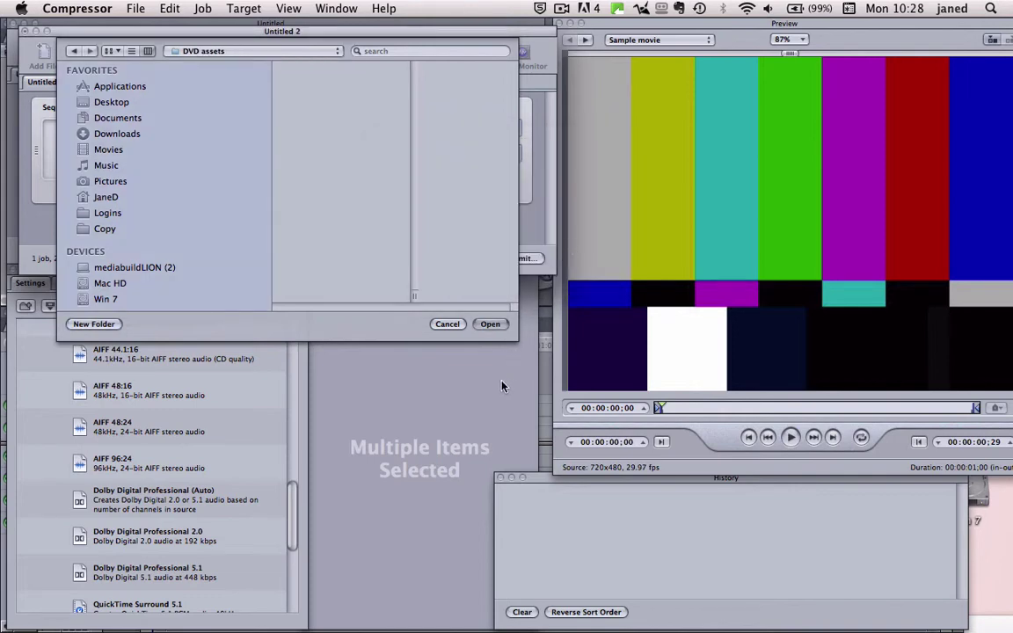
{"action": "left_click", "coordinate": [491, 324]}
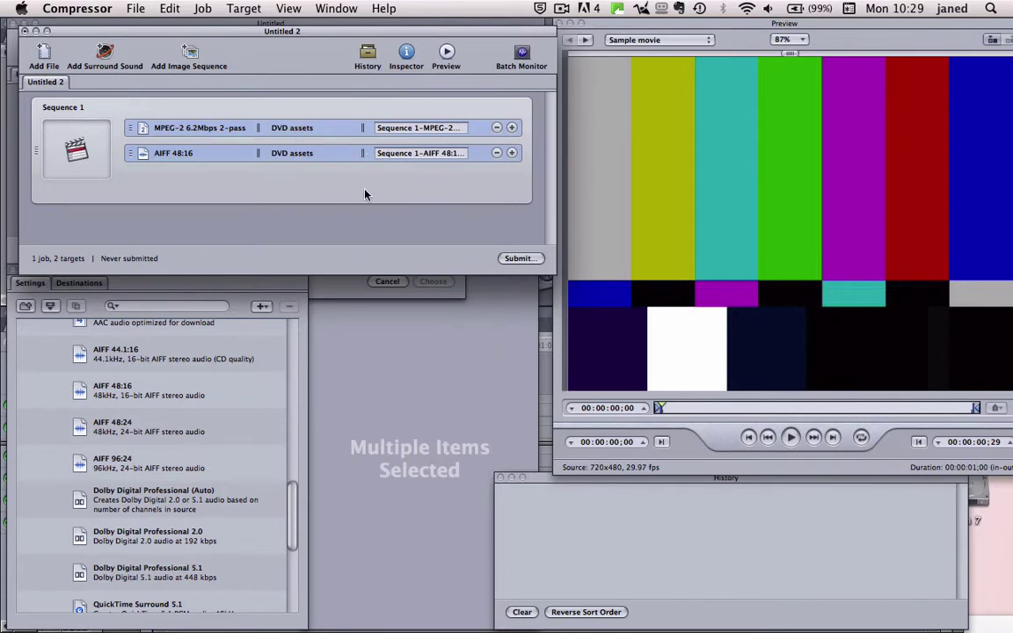
- Name the batch 'DVD Assets' for submission, keeping This Computer and High priority
{"action": "left_click", "coordinate": [518, 260]}
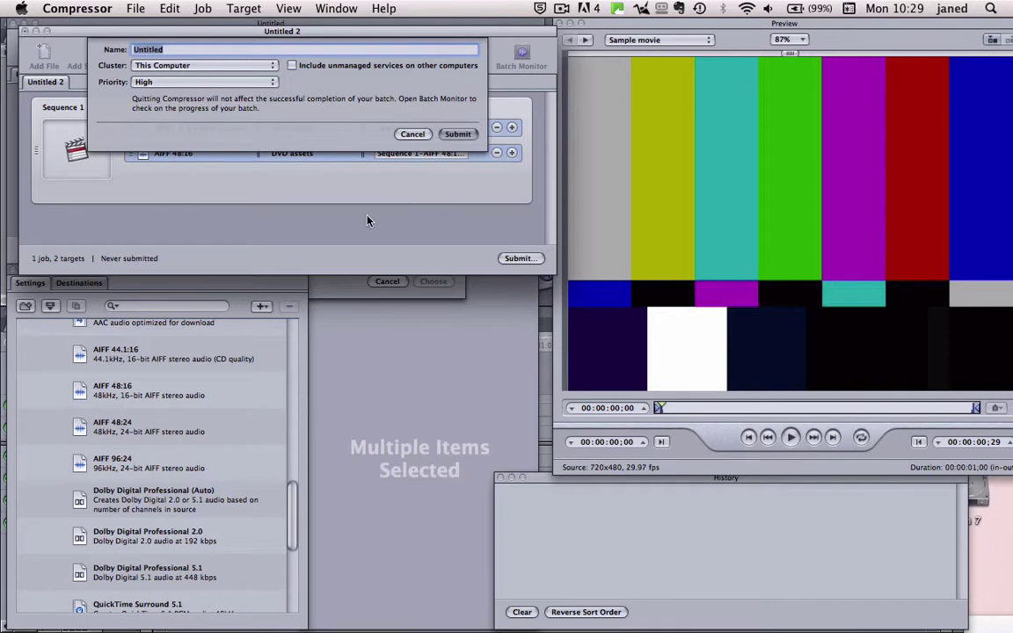
{"action": "type", "text": "DVD Assets"}
- Submit the DVD Assets batch and reposition the History window to watch its encoding progress
{"action": "left_click", "coordinate": [463, 134]}
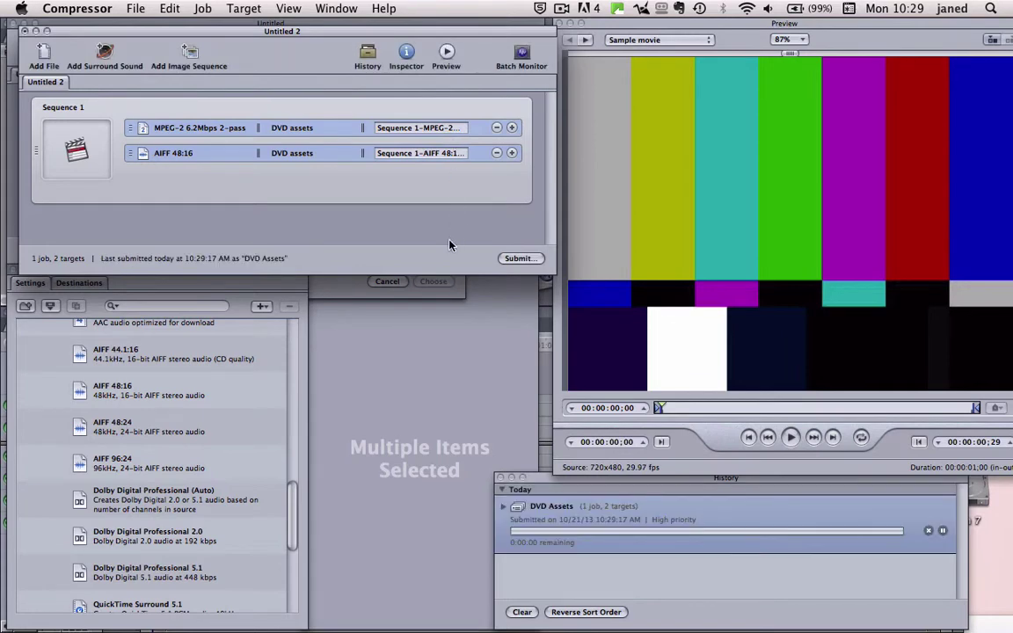
{"action": "left_click_drag", "start_coordinate": [639, 485], "coordinate": [582, 318]}
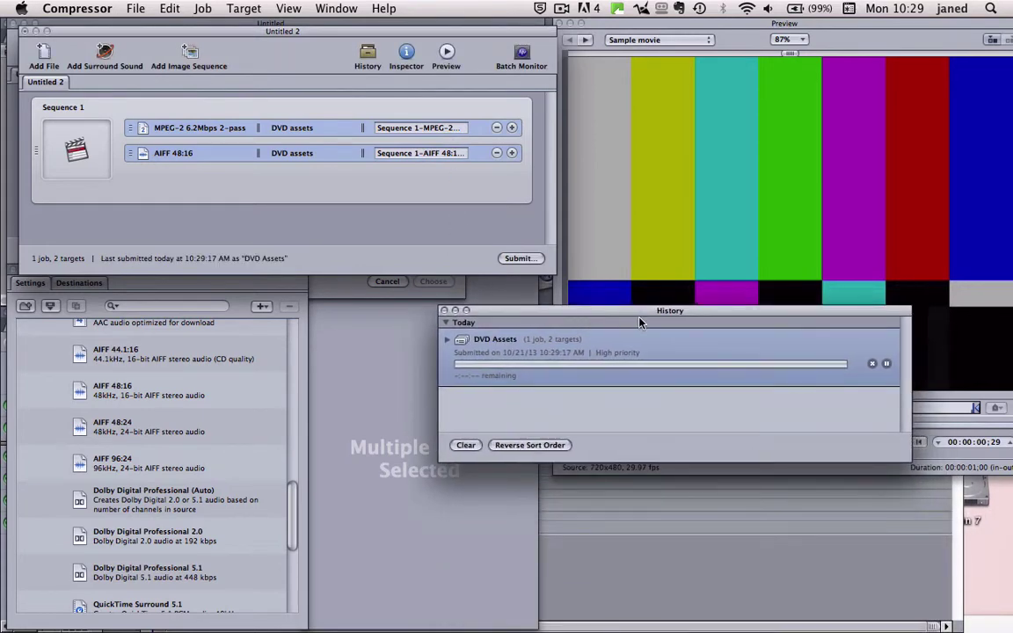
{"action": "left_click_drag", "start_coordinate": [707, 316], "coordinate": [661, 314]}
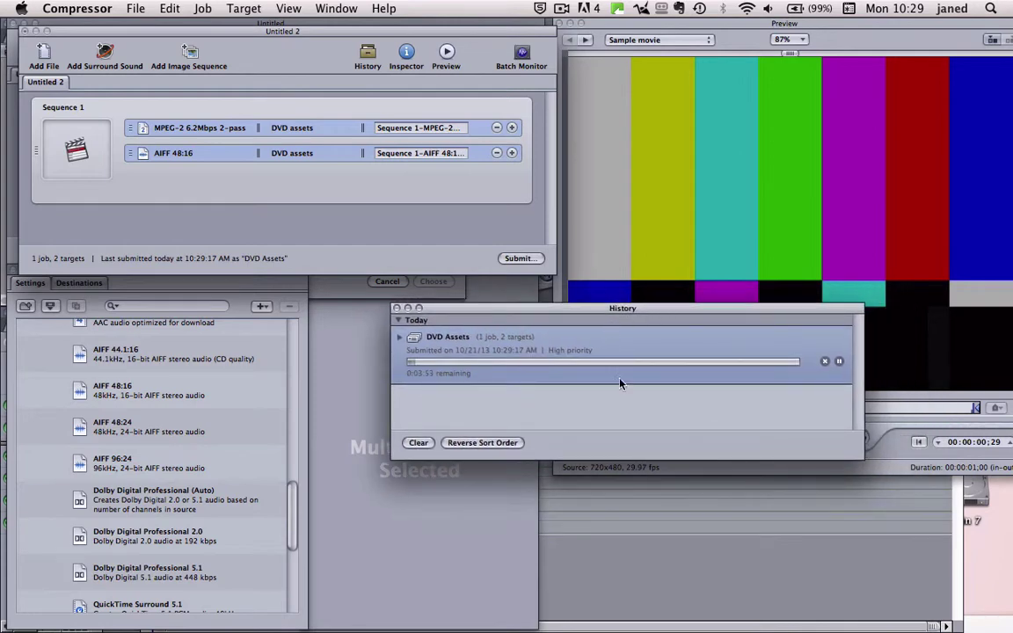